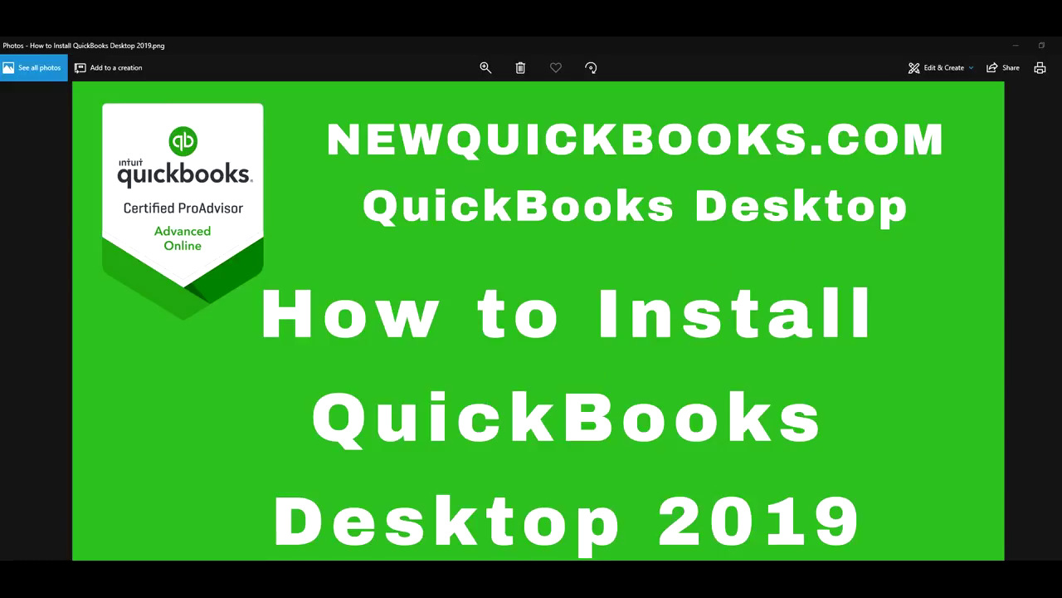
Switch to Chrome and open the NEWQUICKBOOKS.COM home page to look for the QuickBooks Desktop installation guide.
mouse_move(399, 585)
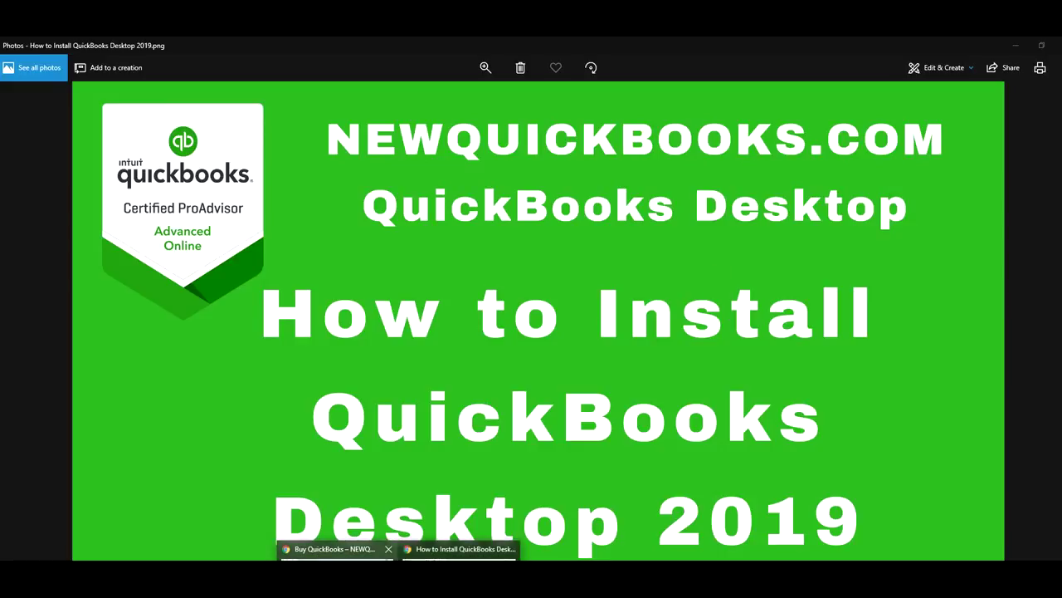
left_click(332, 552)
scroll(498, 482, "up", 2)
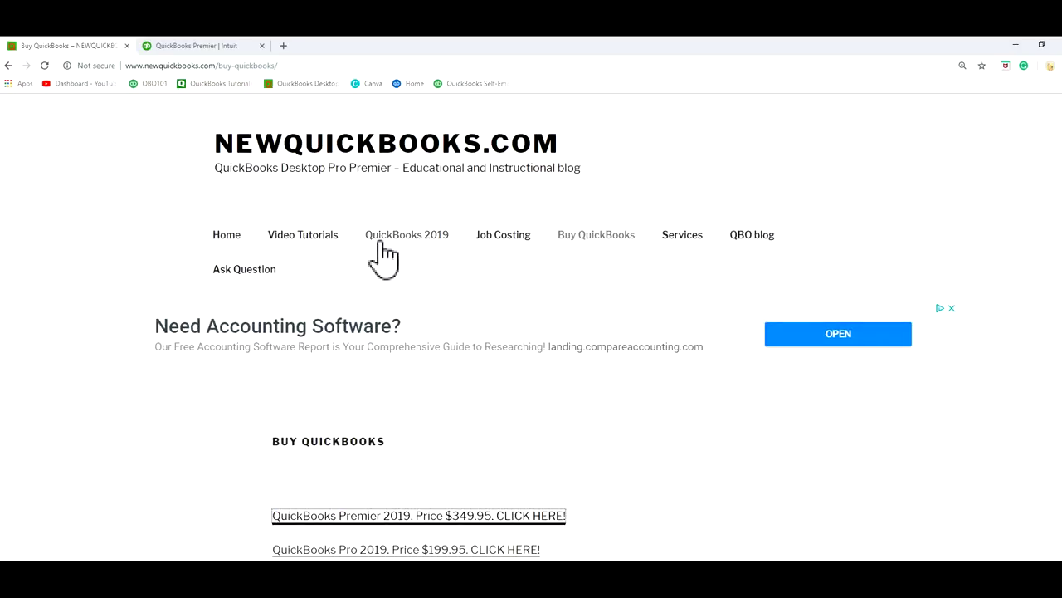
left_click(229, 249)
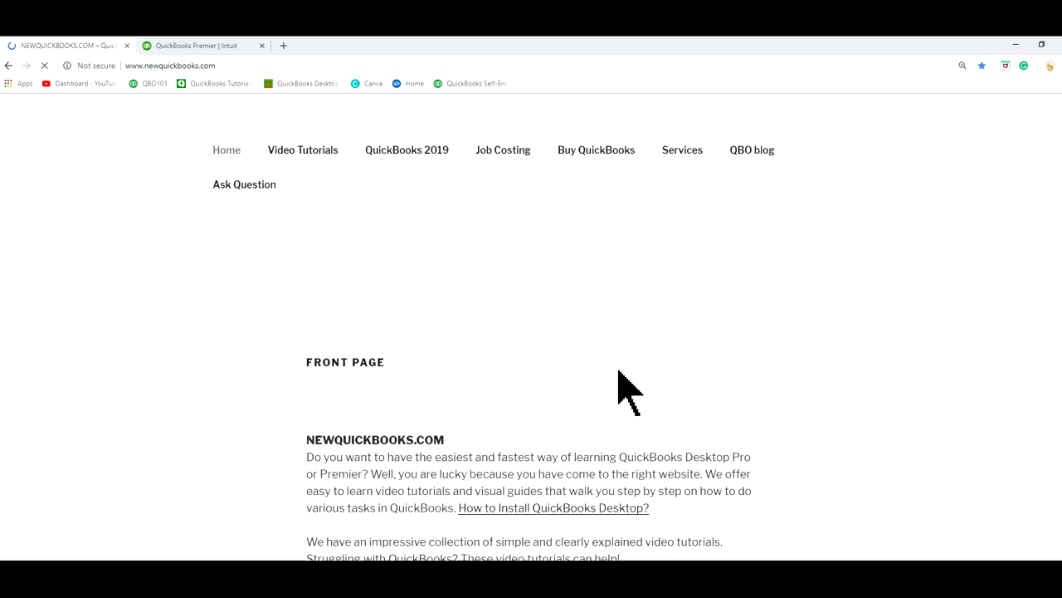
scroll(677, 465, "down", 2)
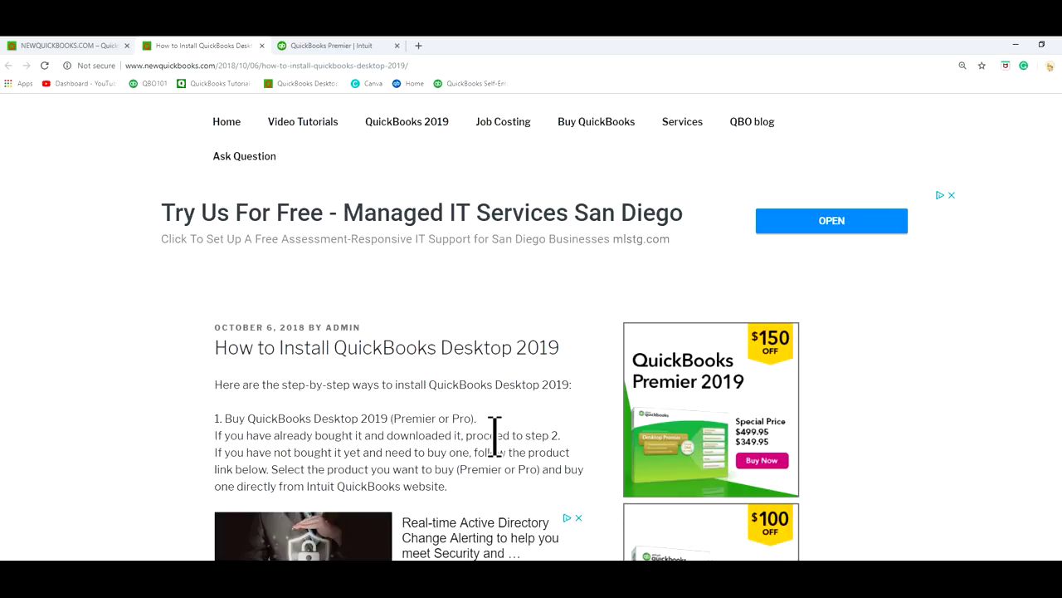
Read the guide's buying instructions, view the linked QuickBooks Premier 2019 purchase page and close it.
scroll(496, 465, "down", 1)
scroll(502, 469, "down", 3)
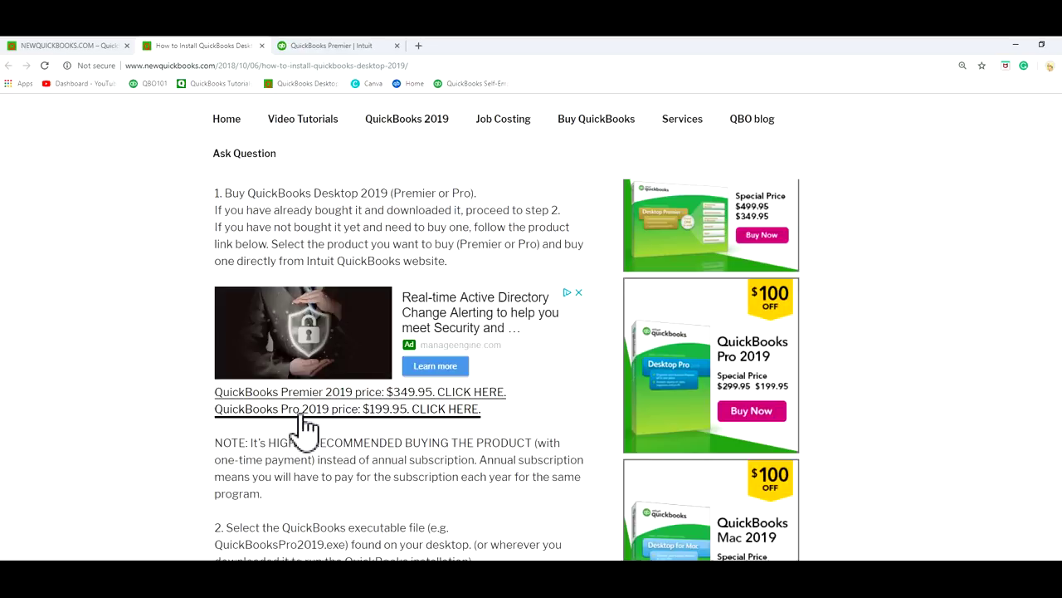
left_click(417, 396)
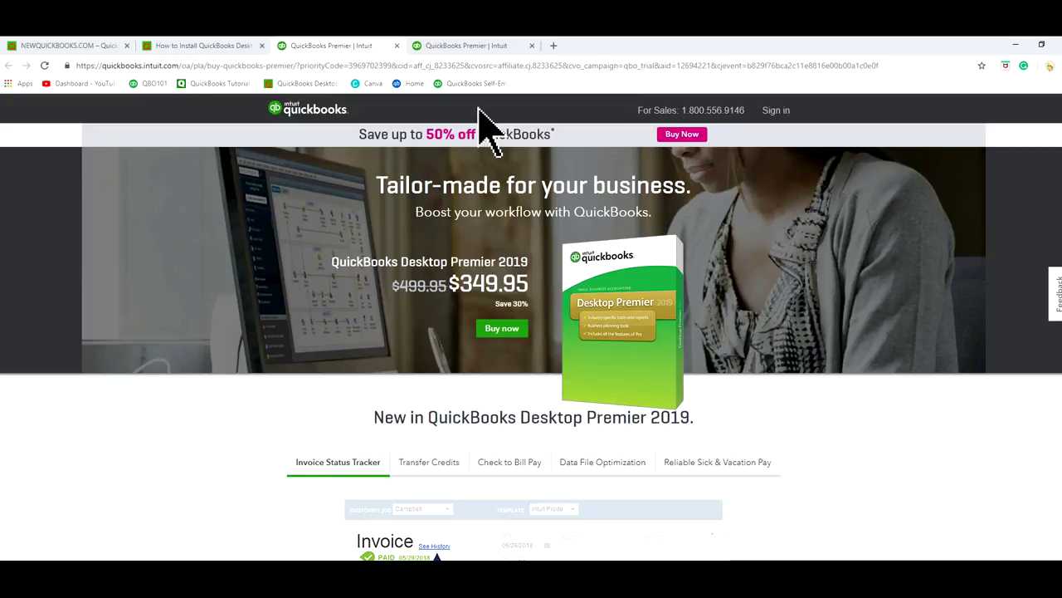
left_click(397, 45)
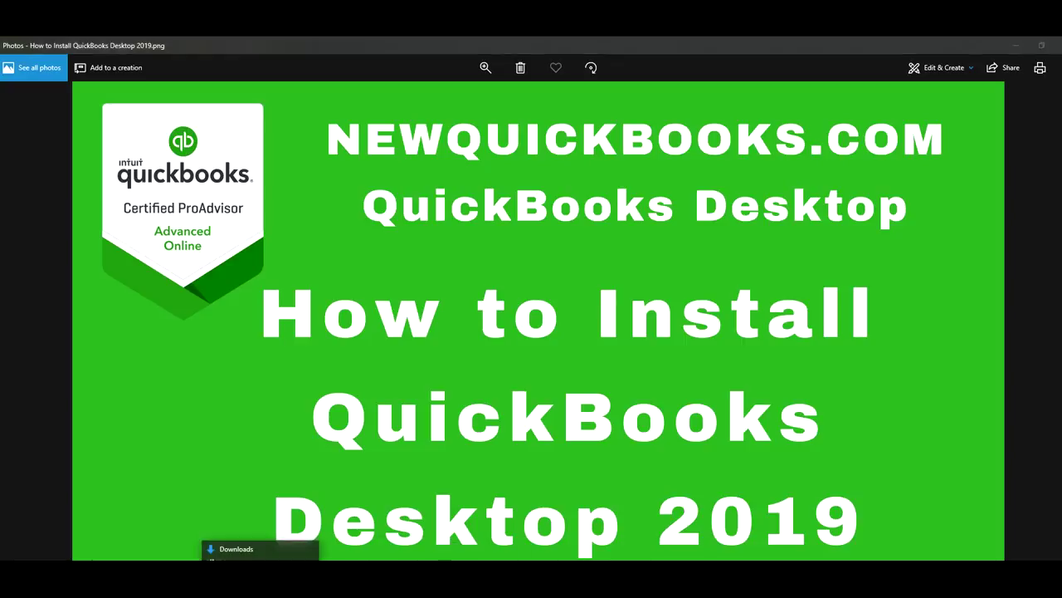
Run Setup_QuickBooksPremier2019.exe from the Downloads folder and proceed past the InstallShield welcome page.
left_click(298, 551)
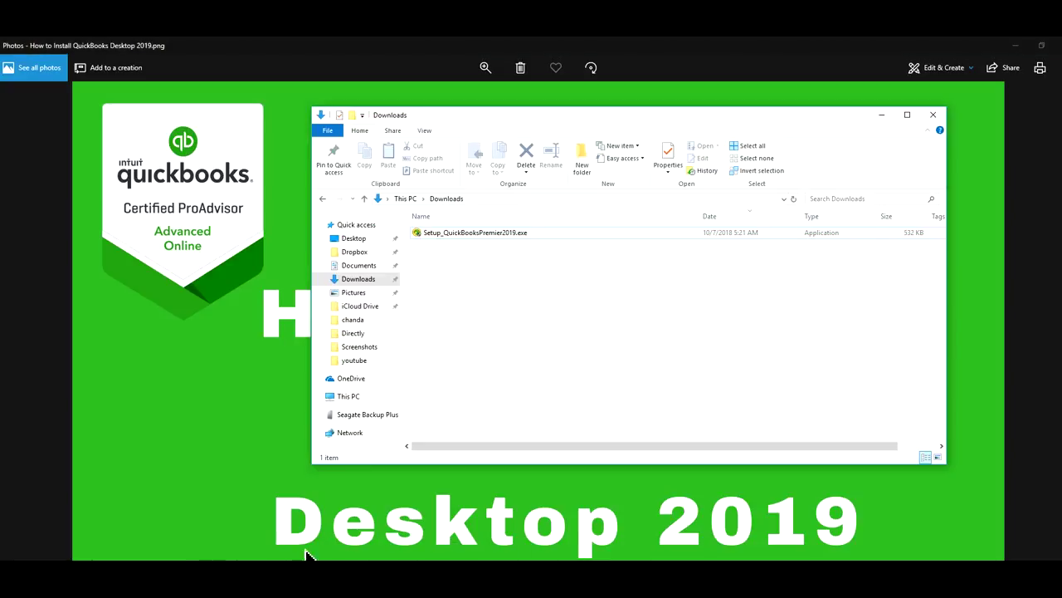
left_click(504, 239)
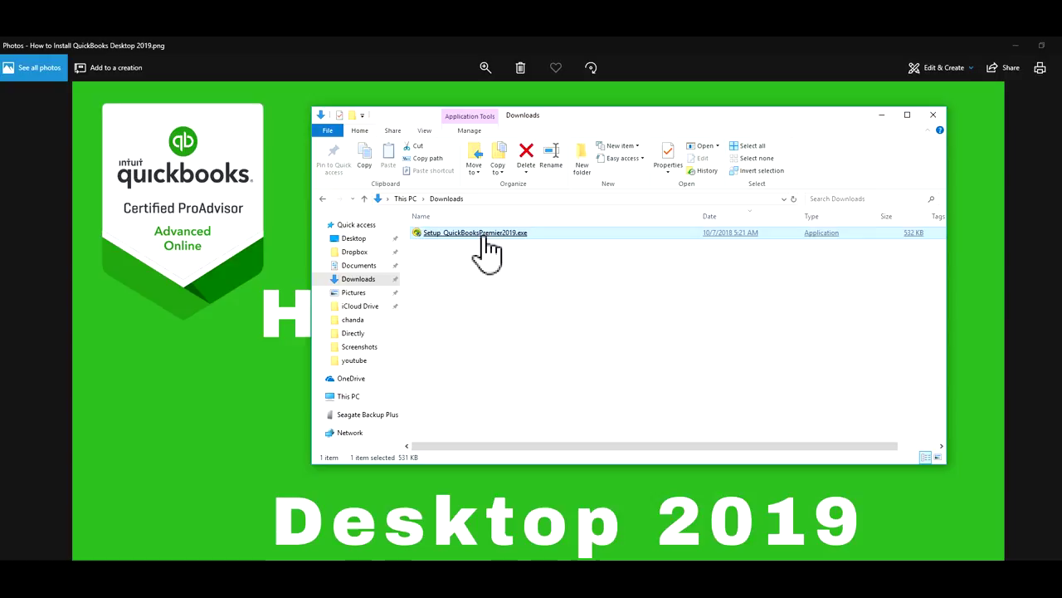
left_click(488, 235)
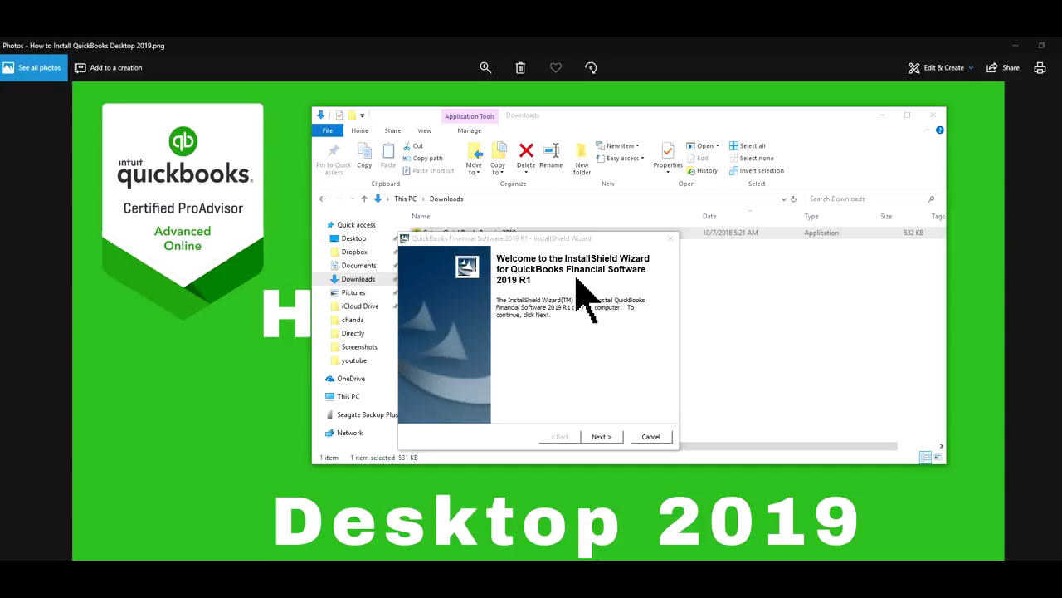
left_click(608, 437)
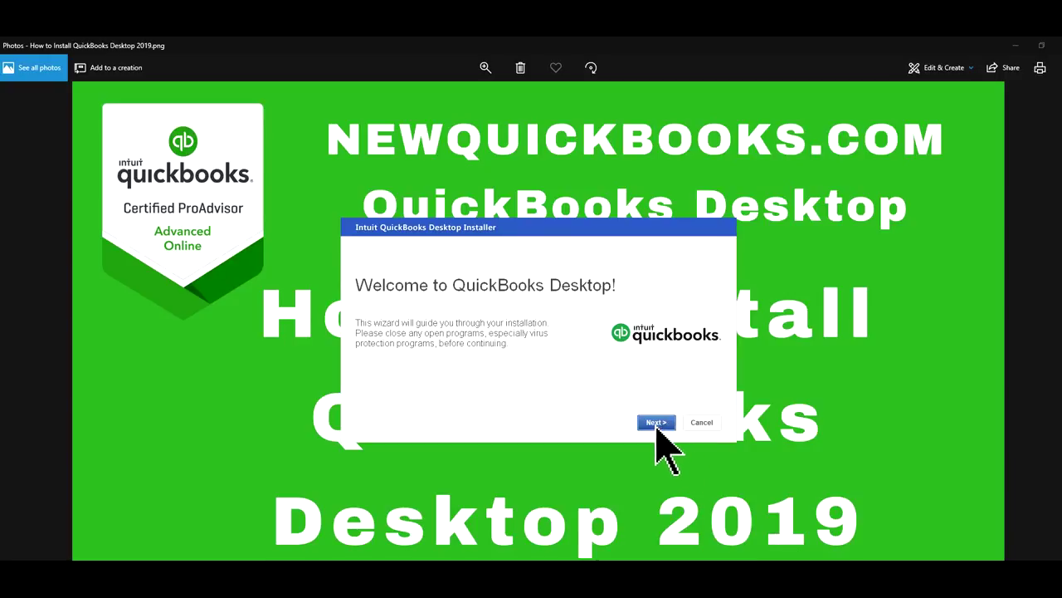
Proceed past the QuickBooks Desktop installer's welcome page and accept the terms of the license agreement.
left_click(656, 424)
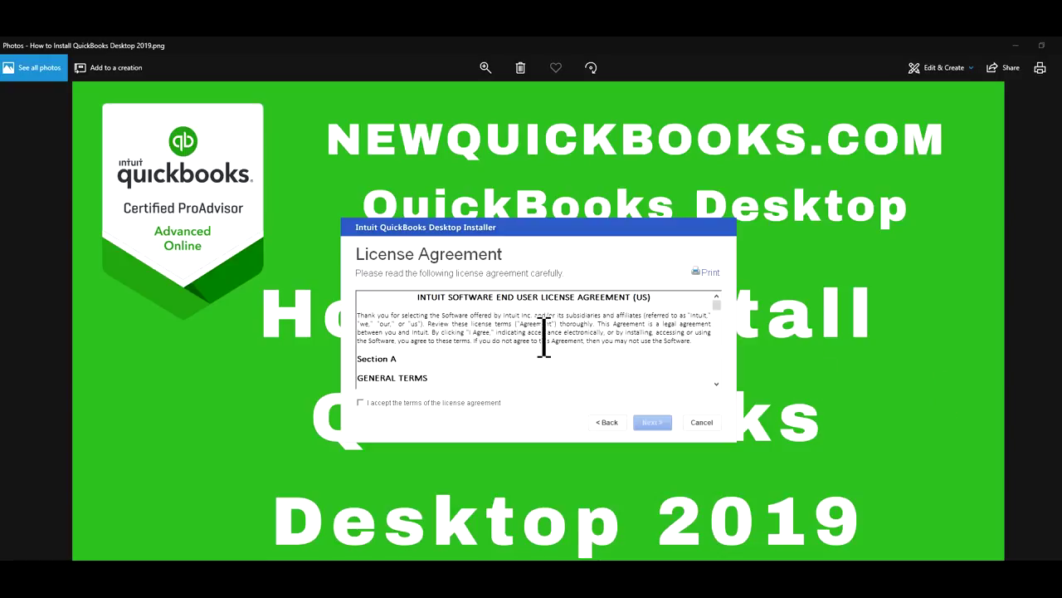
left_click(361, 403)
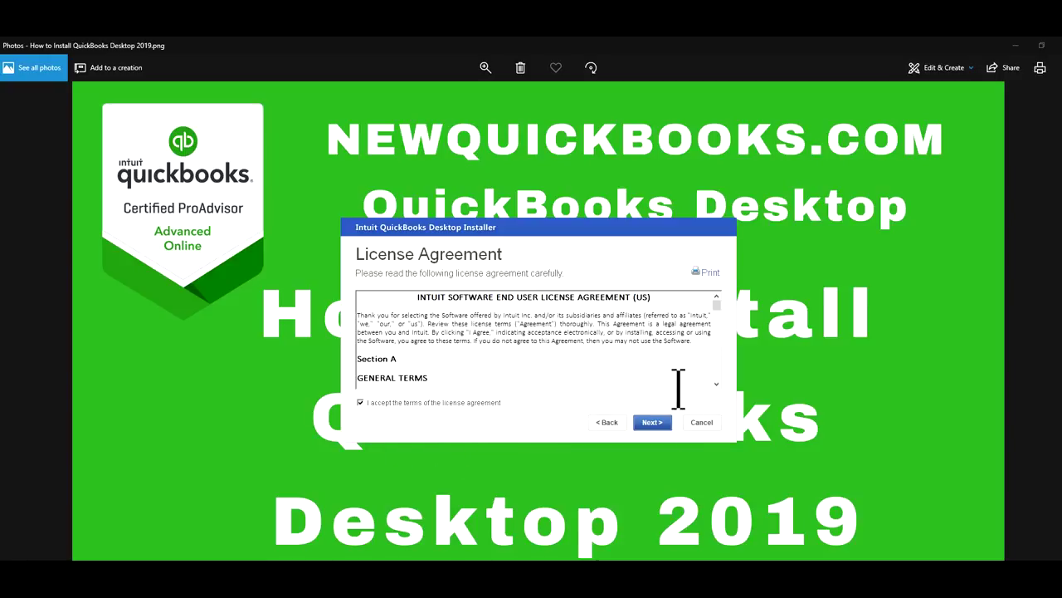
left_click(656, 424)
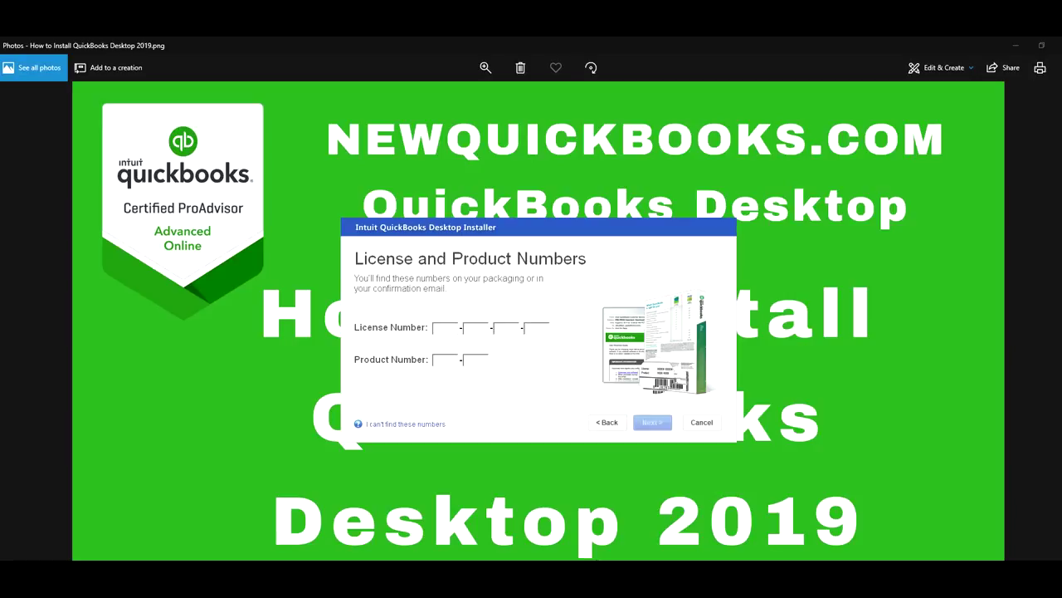
View the Locate Your License web page for retrieving a license number, and close it.
left_click_drag(1061, 66, 465, 40)
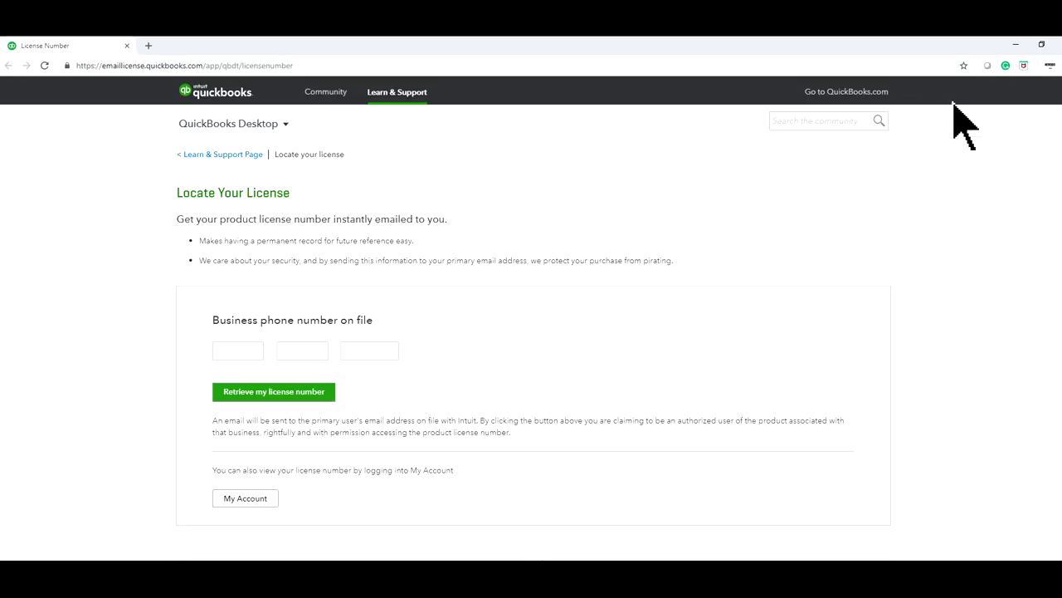
left_click(1059, 44)
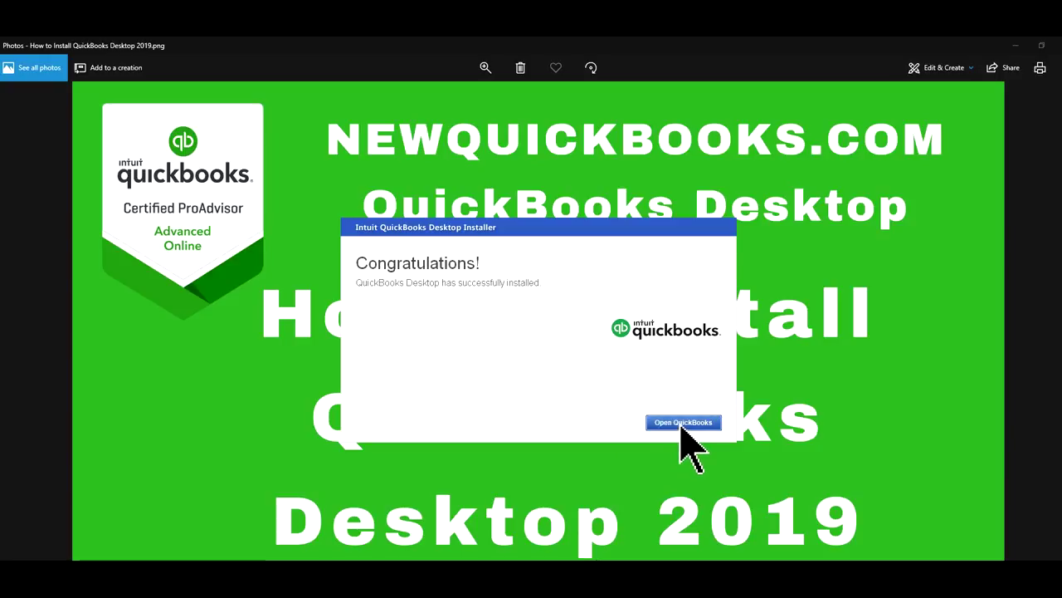
Open QuickBooks from the finished installer and begin activation, choosing Zip code on billing address for identity verification.
left_click(681, 424)
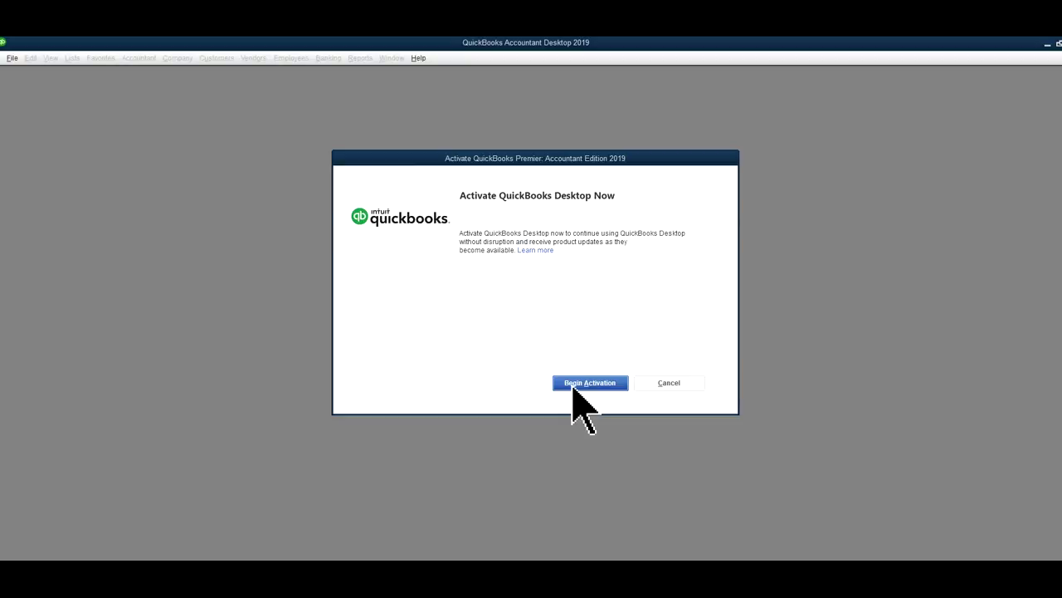
left_click(583, 387)
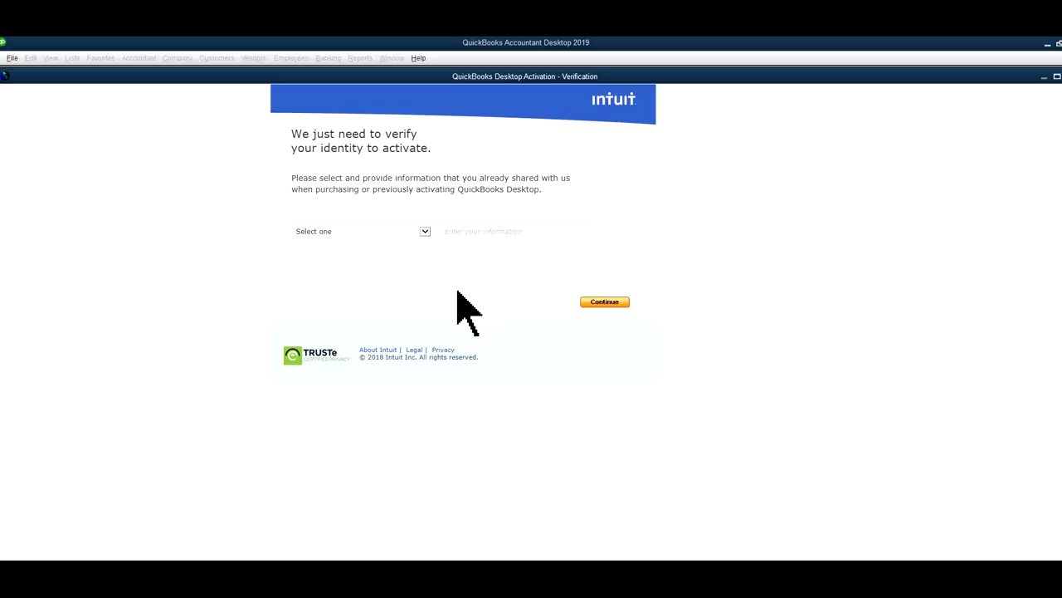
left_click(425, 232)
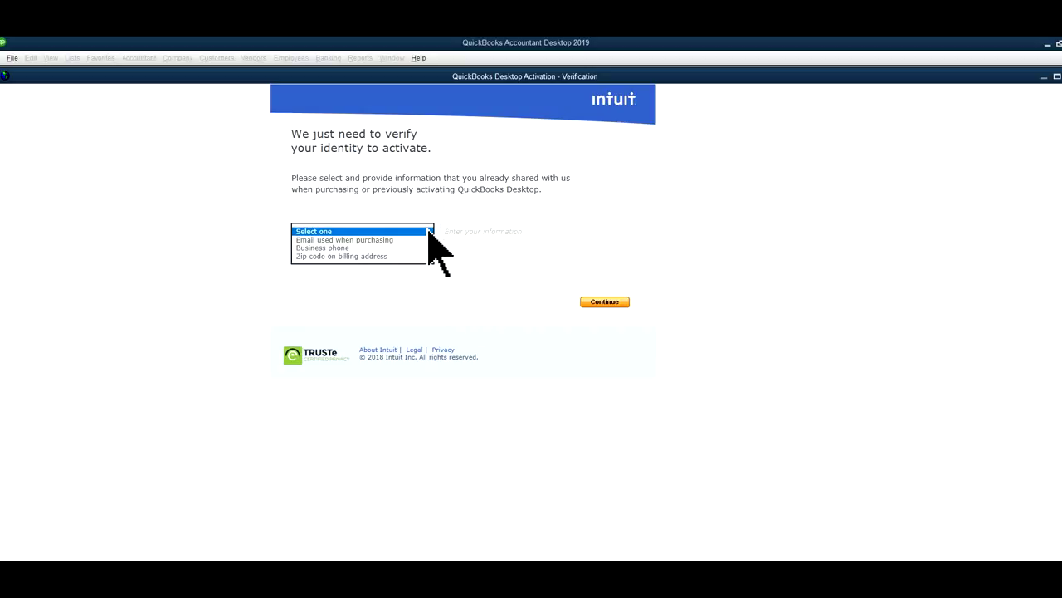
left_click(375, 257)
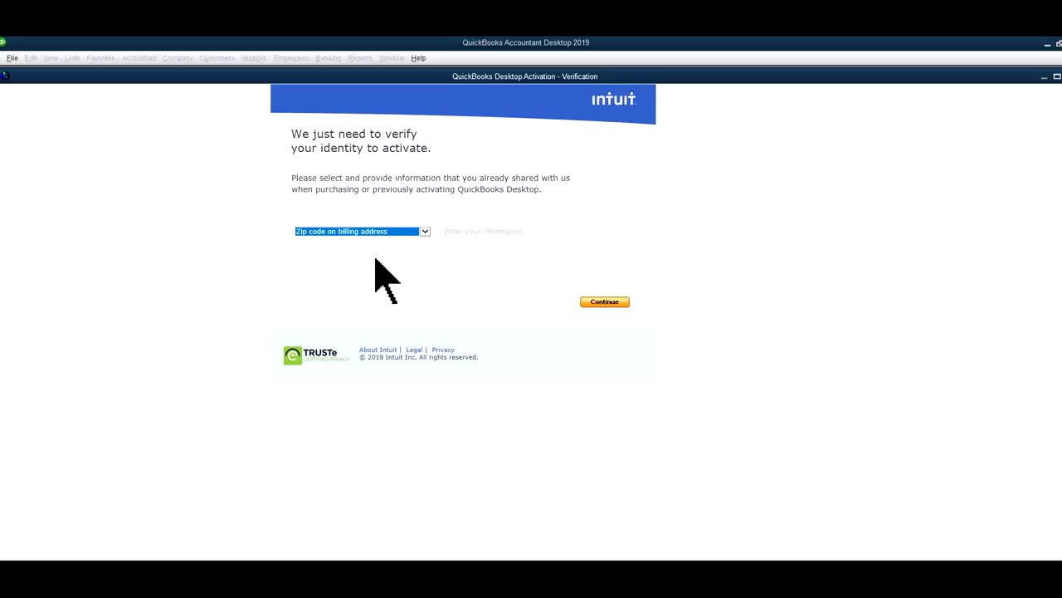
left_click(475, 232)
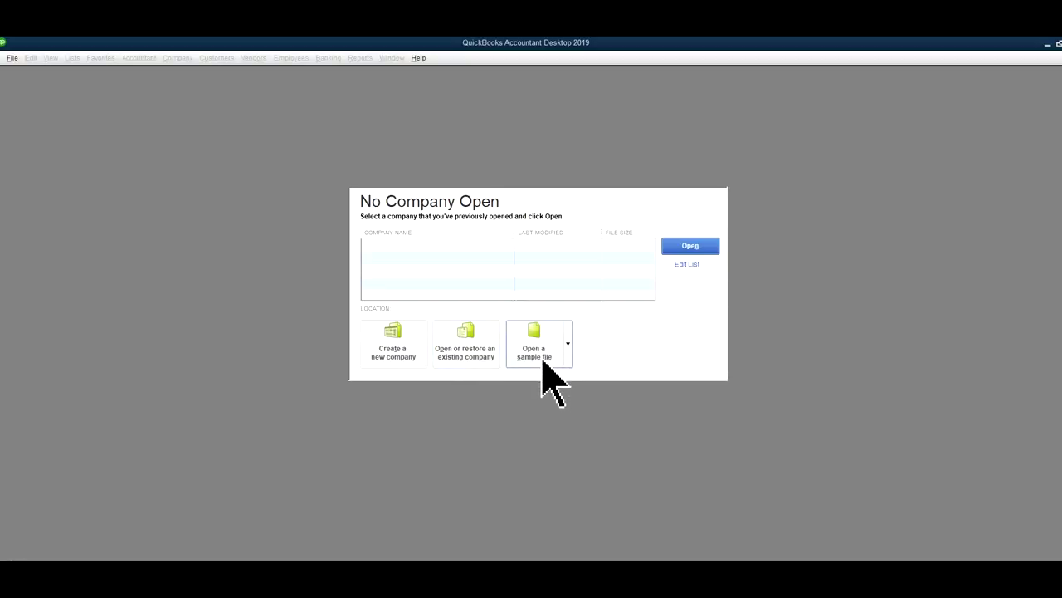
View the sample company file choices and the options for opening an existing company file, without opening any.
left_click(569, 344)
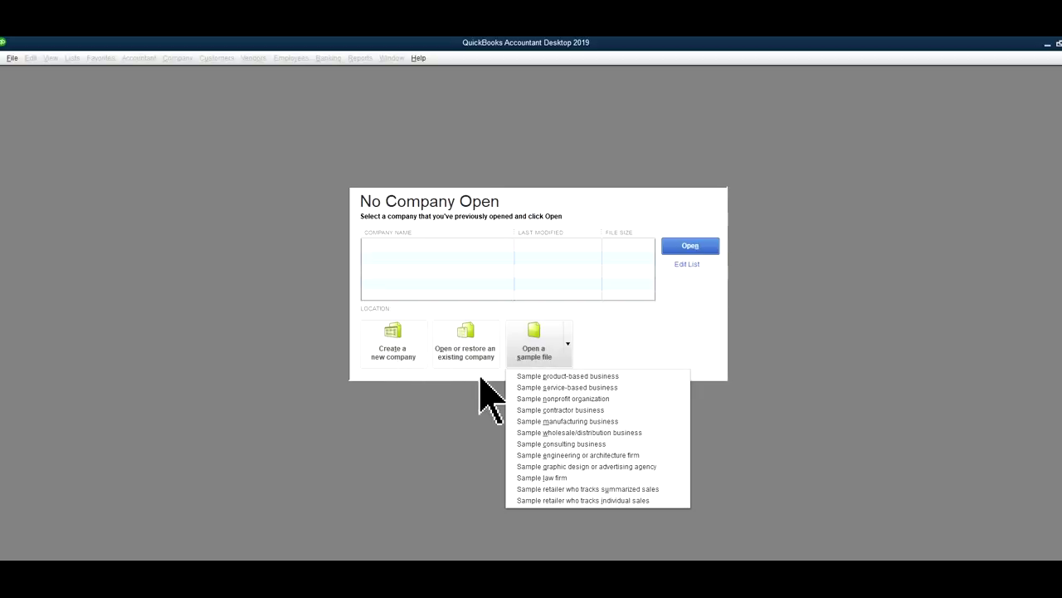
left_click(456, 397)
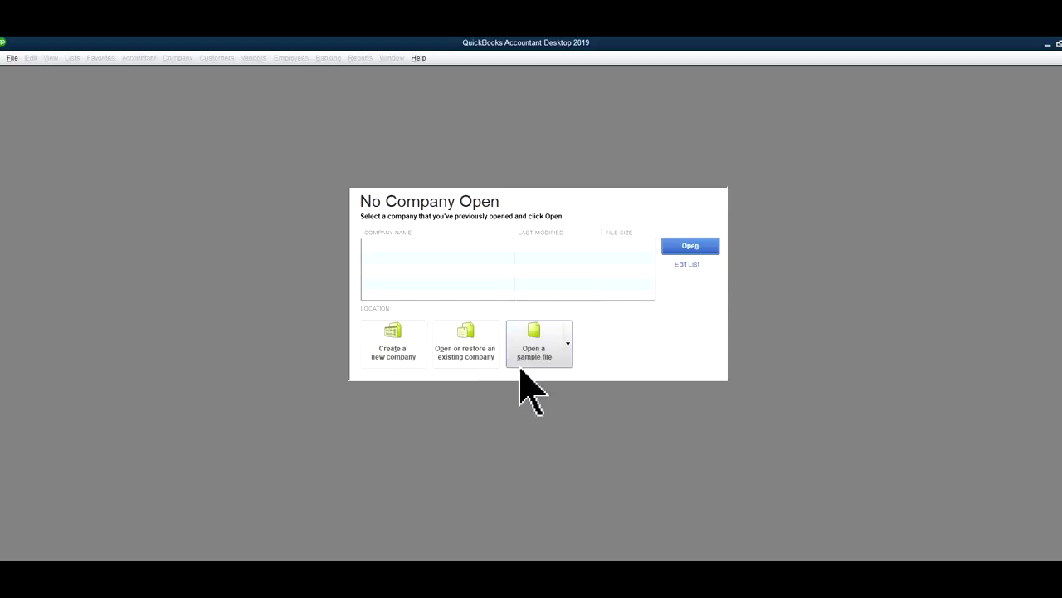
left_click(474, 365)
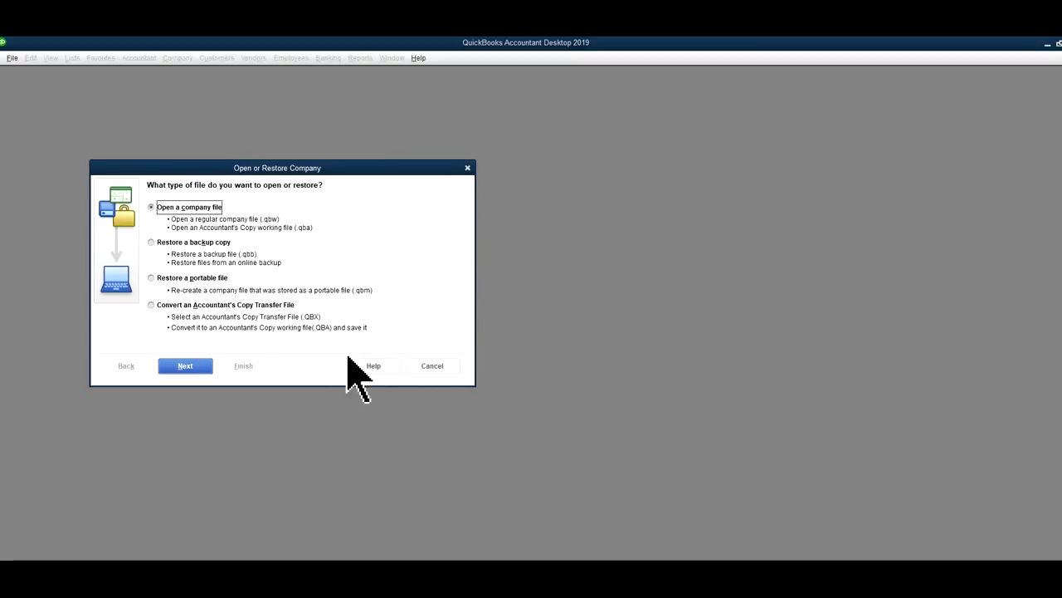
left_click(193, 369)
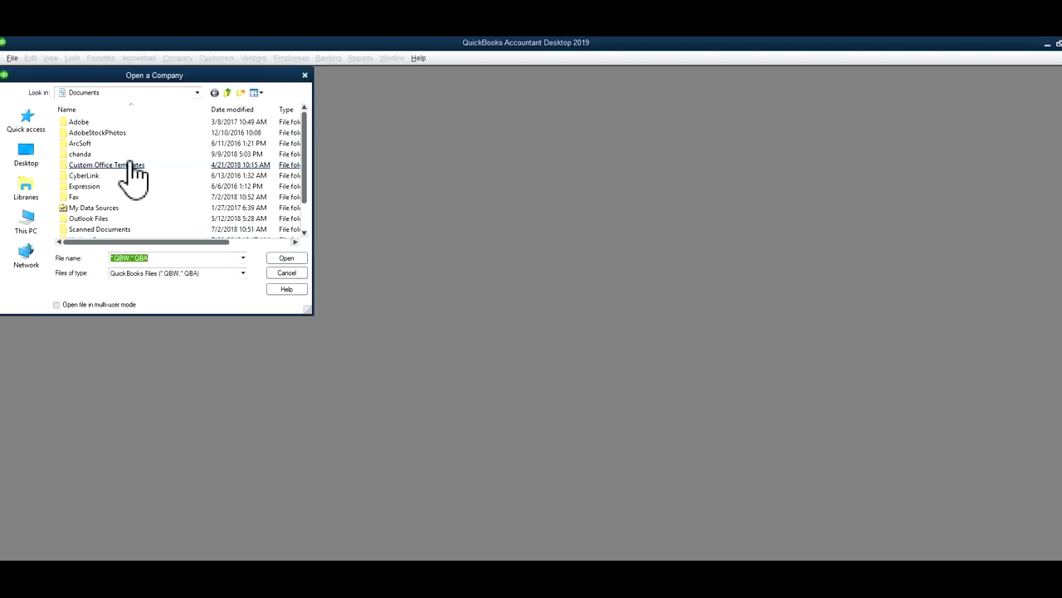
left_click(287, 273)
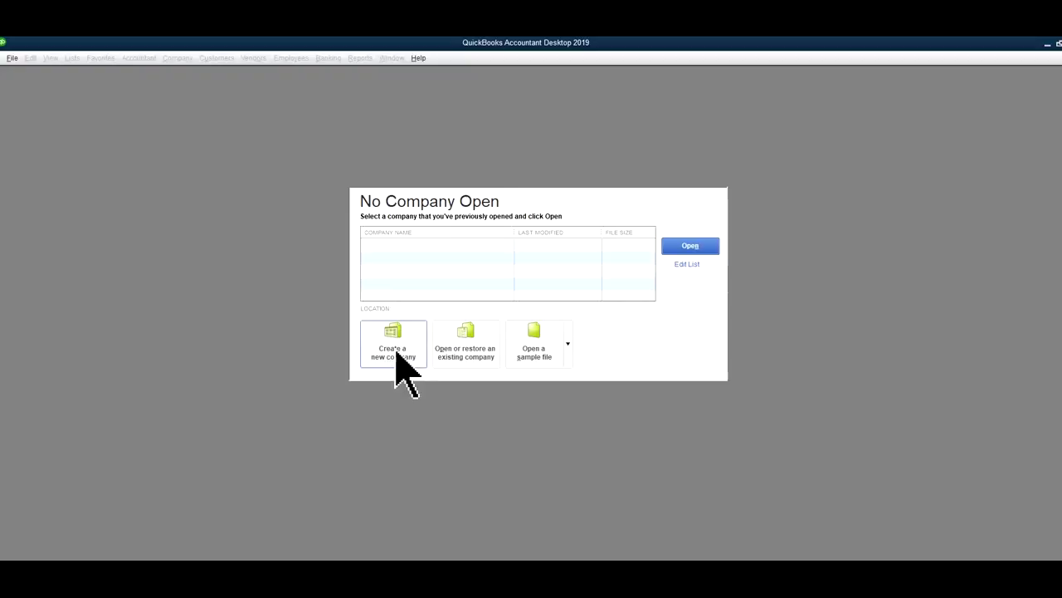
Start creating a new company with Express Start.
left_click(397, 353)
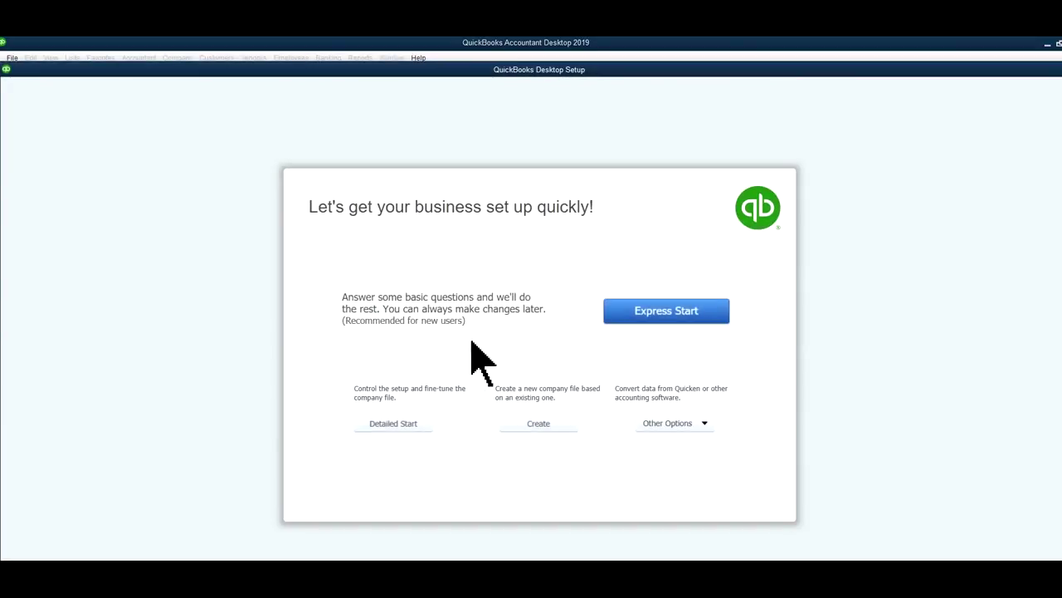
left_click(674, 317)
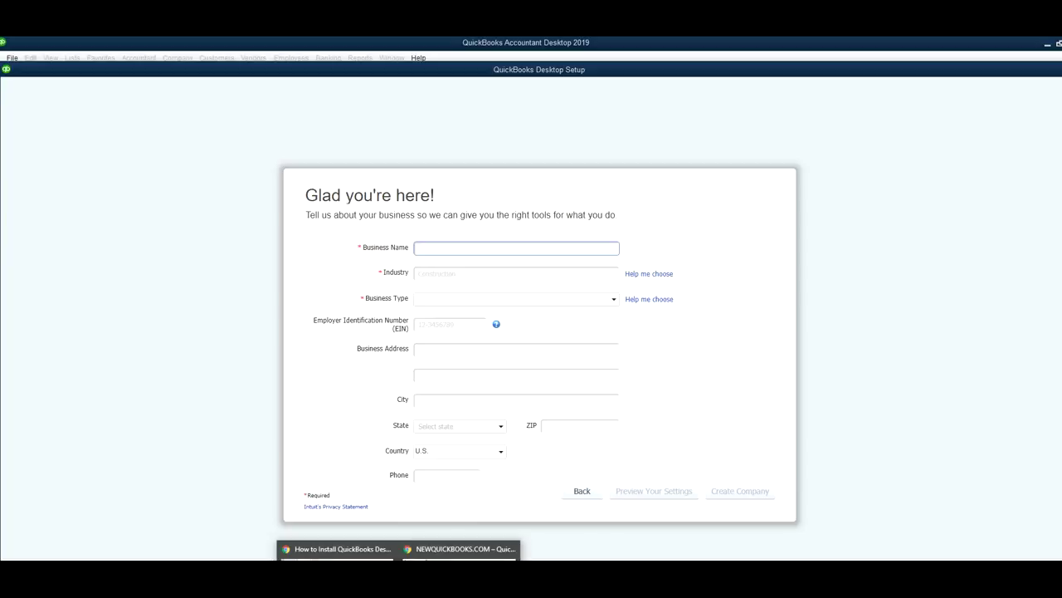
Switch to Chrome, open the NEWQUICKBOOKS.COM home page and examine its list of QuickBooks Desktop video tutorials.
left_click(340, 546)
scroll(498, 398, "up", 5)
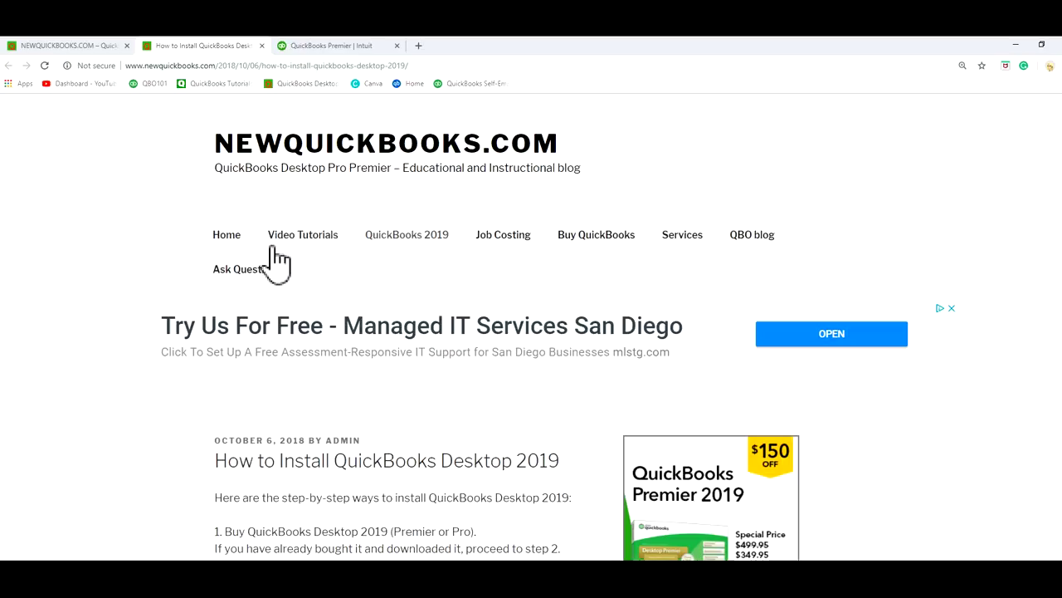
left_click(230, 242)
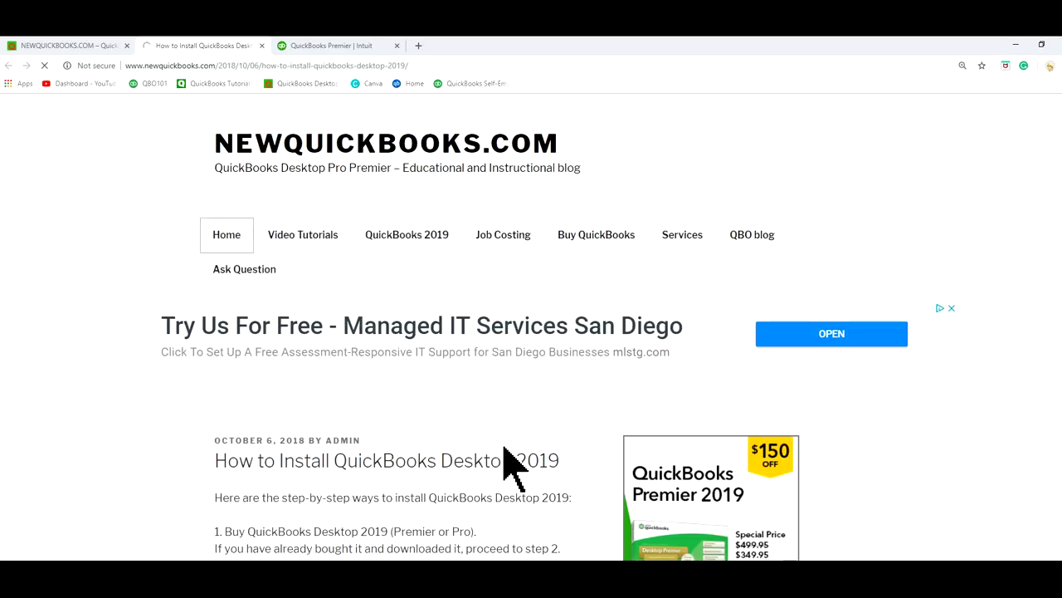
scroll(498, 449, "down", 5)
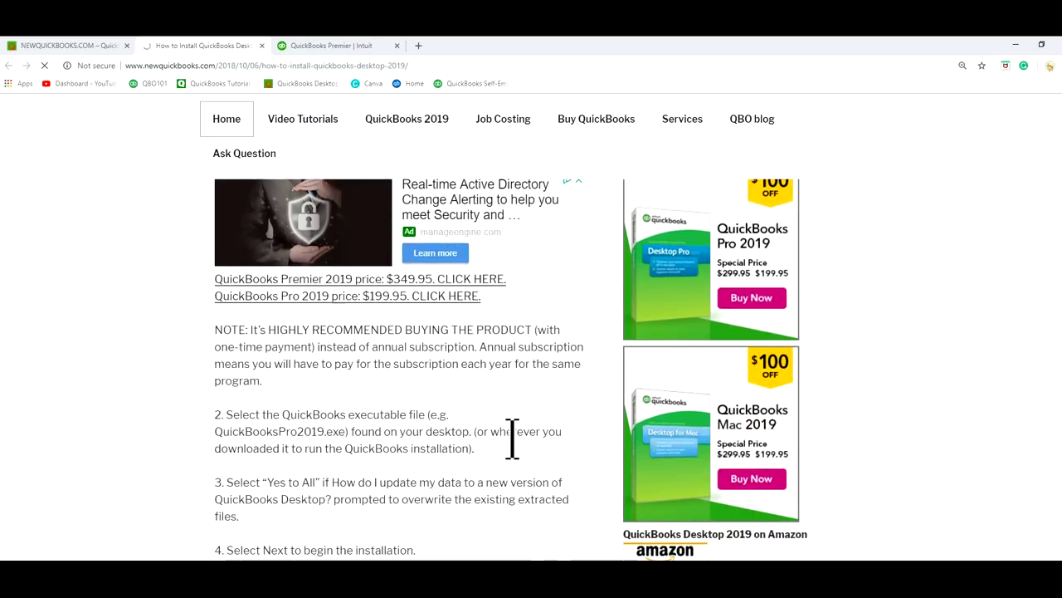
scroll(513, 444, "down", 4)
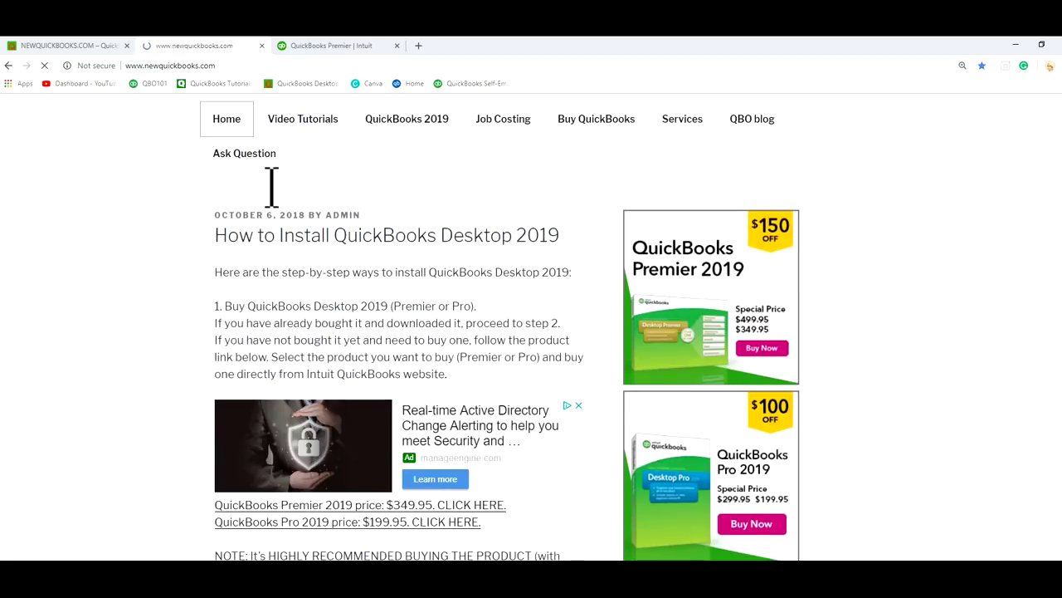
scroll(569, 462, "down", 5)
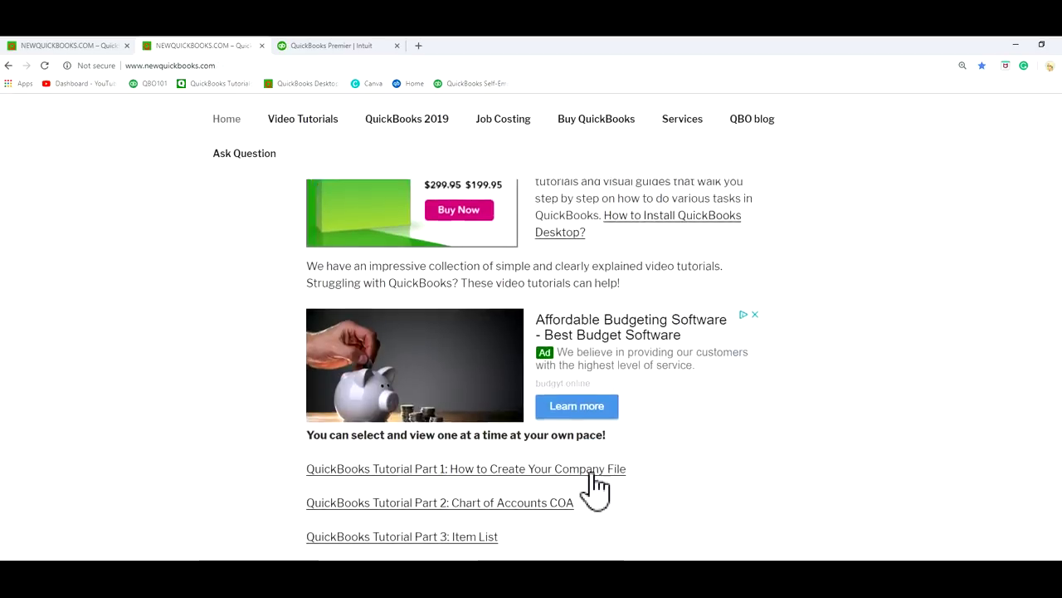
scroll(596, 490, "down", 2)
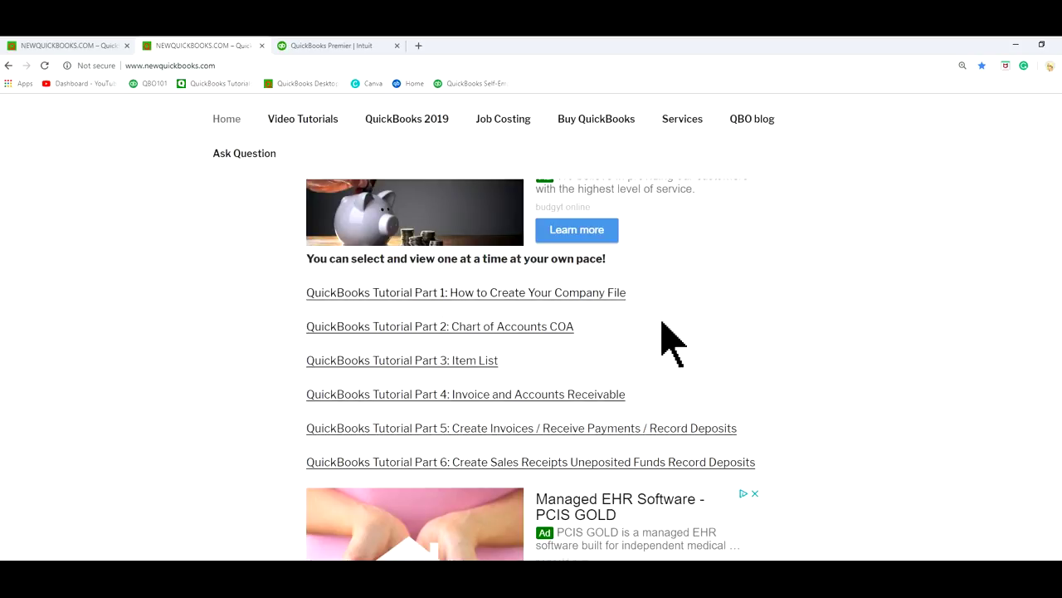
scroll(668, 341, "up", 2)
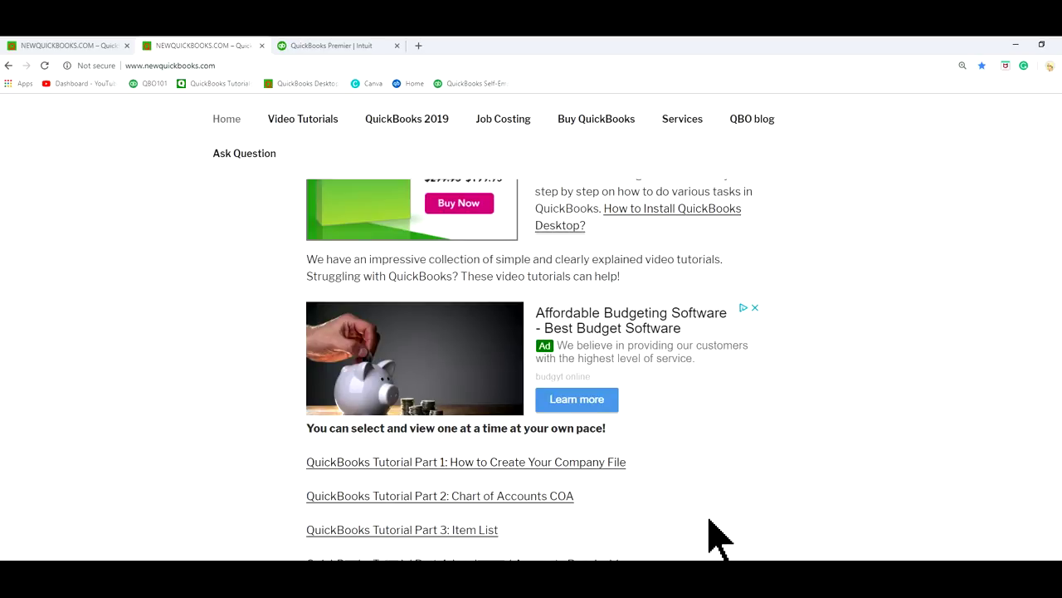
scroll(710, 533, "down", 2)
scroll(729, 536, "down", 5)
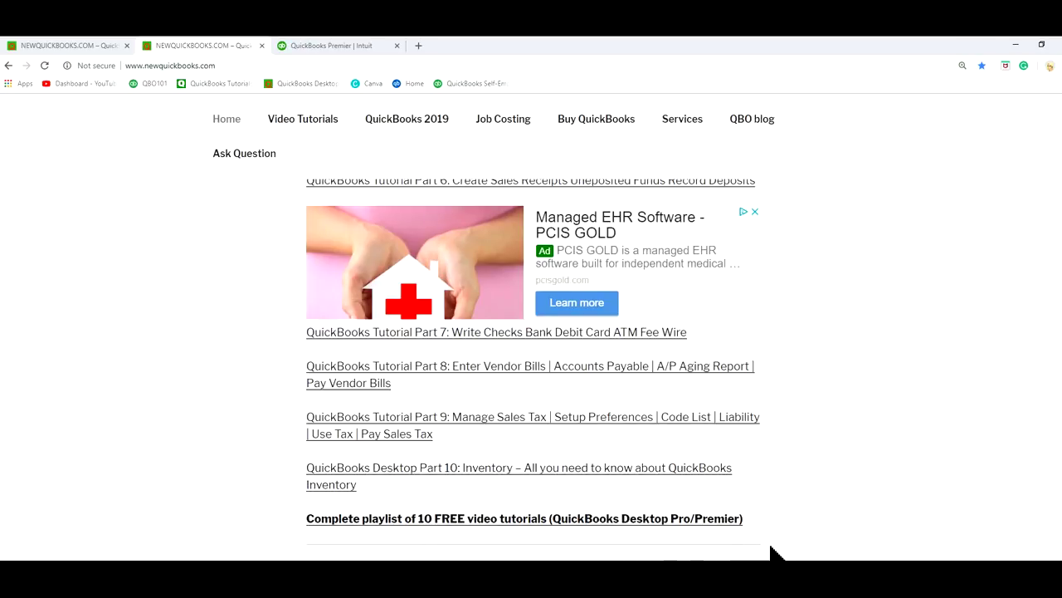
scroll(768, 554, "down", 1)
scroll(755, 552, "up", 3)
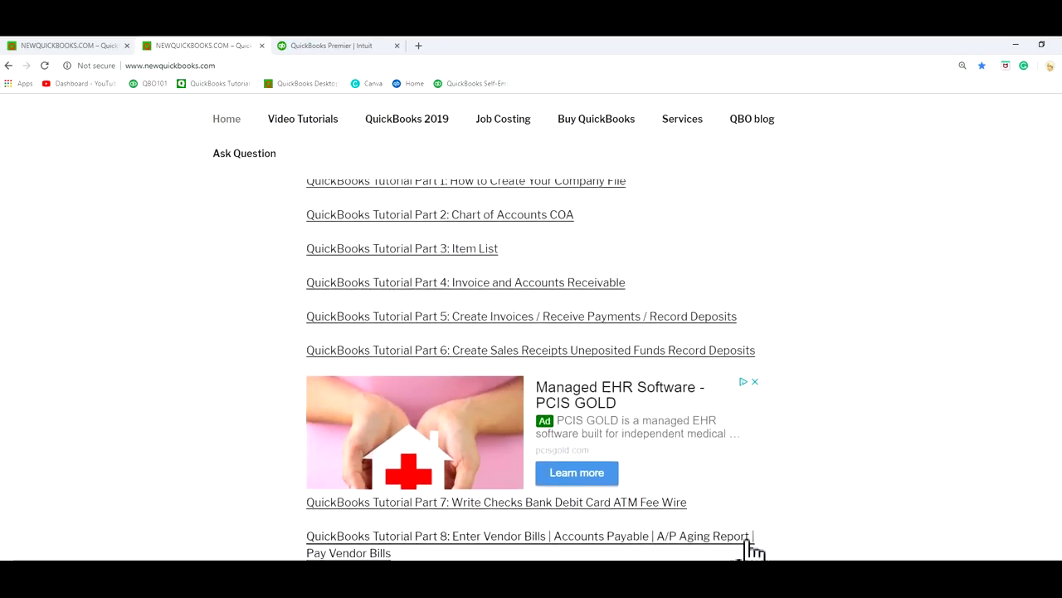
scroll(754, 550, "up", 1)
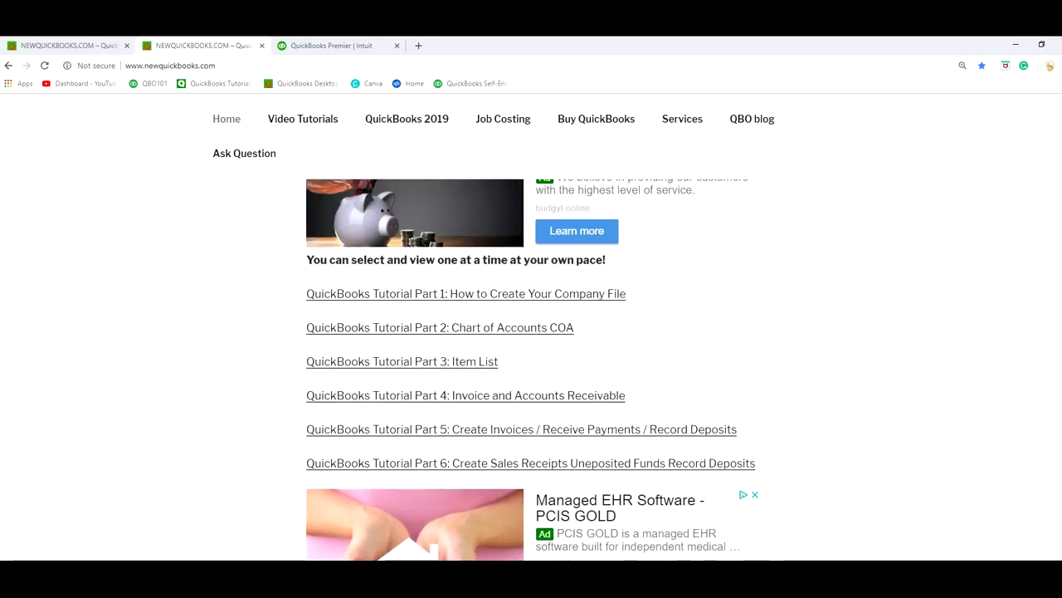
key("alt+Tab")
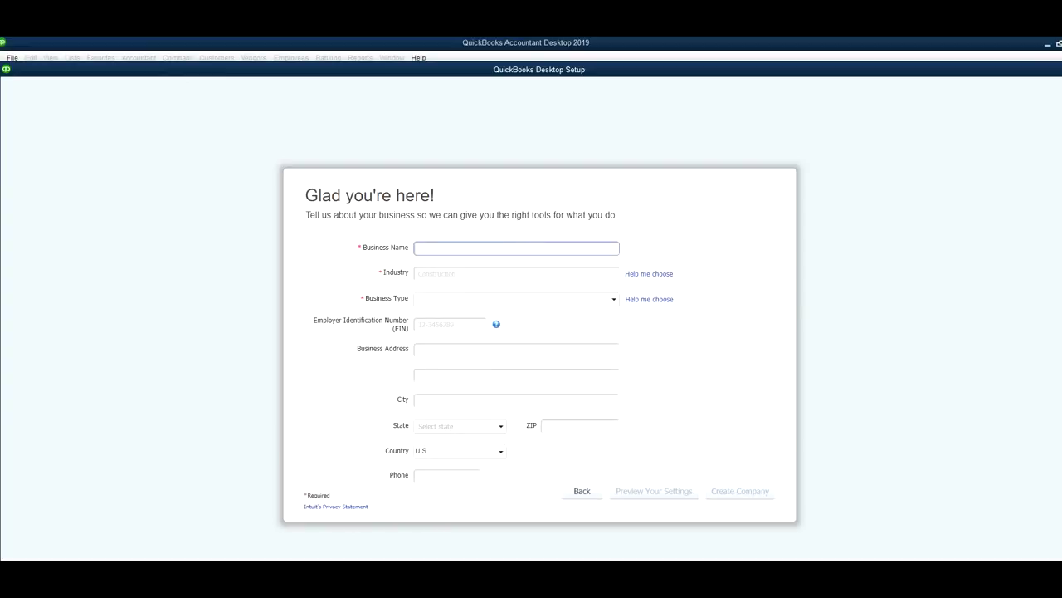
key("alt+Tab")
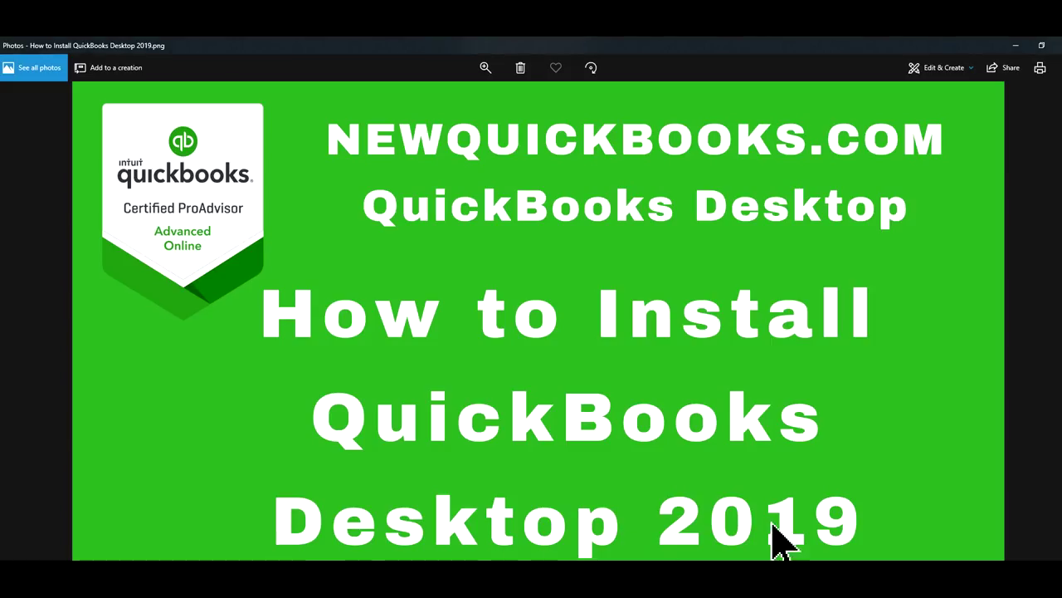